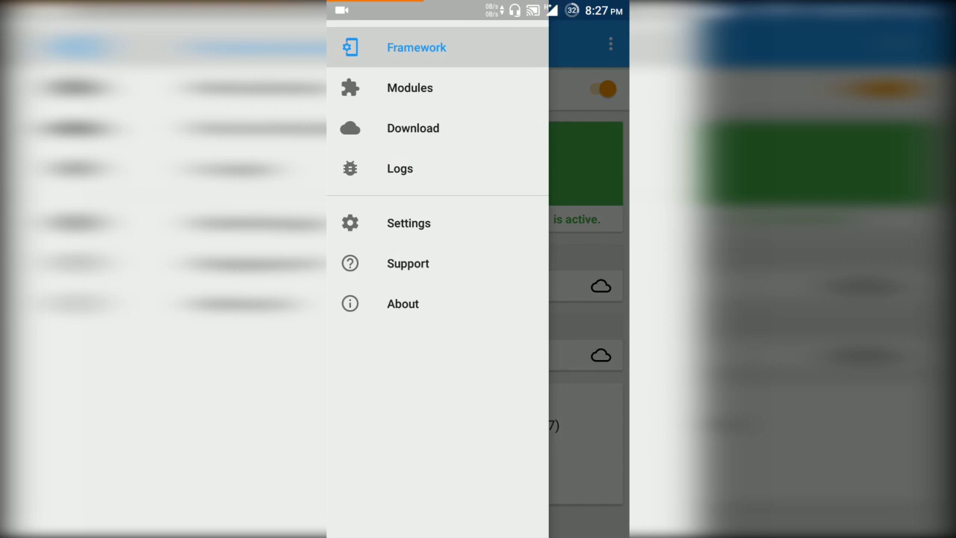
# - Search the downloadable modules for 'grav' to find GravityBox [O]
pyautogui.click(443, 139)
pyautogui.click(568, 43)
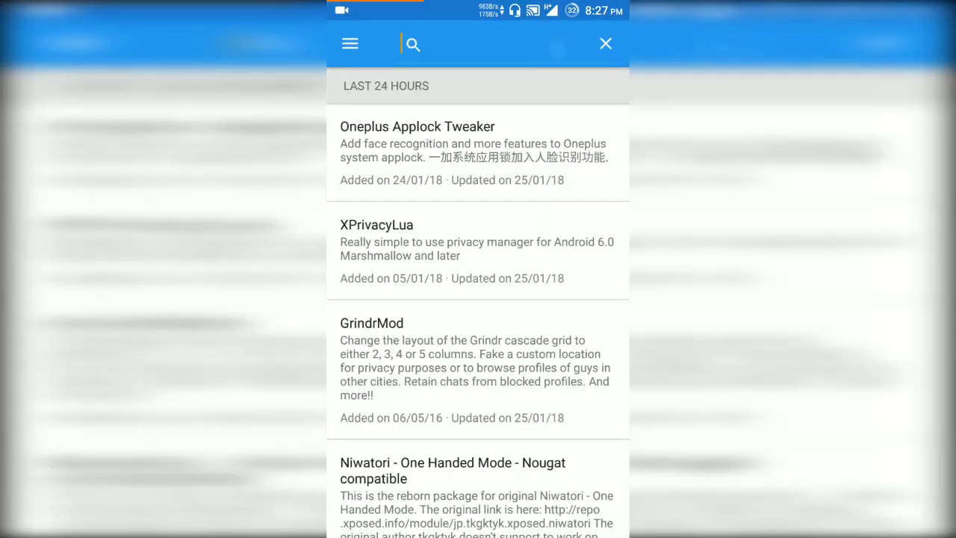
pyautogui.write('gra')
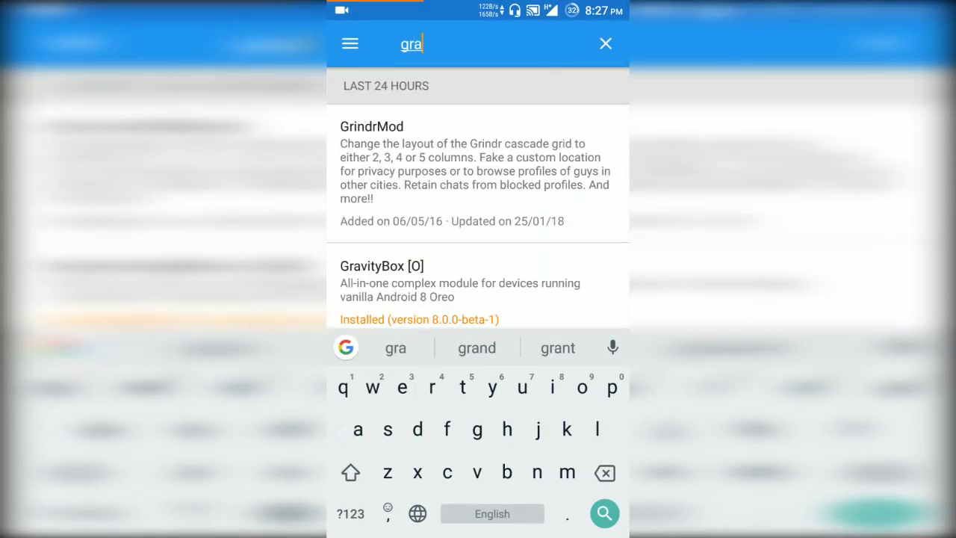
pyautogui.write('v')
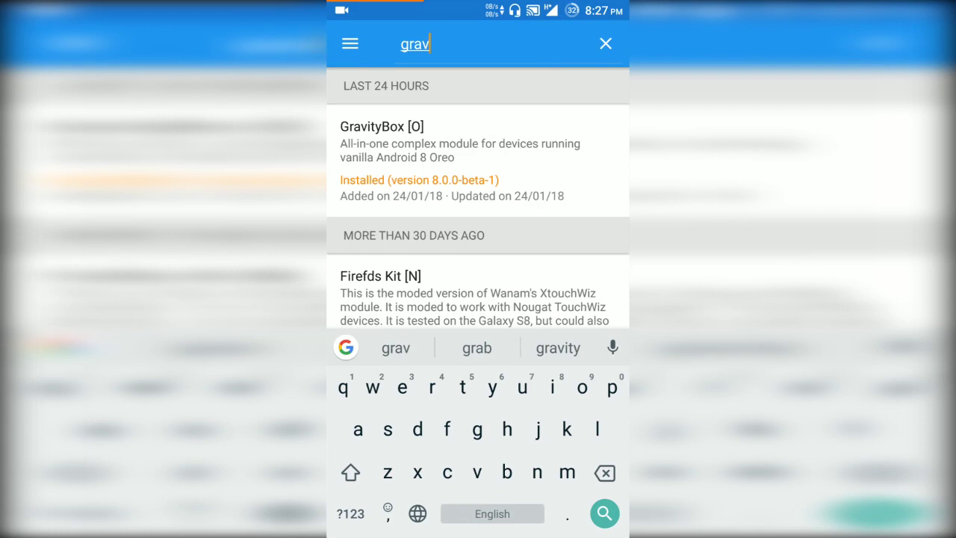
# - Check that GravityBox [O] 8.0.0-beta-1 is ticked in the installed Modules list
pyautogui.click(351, 43)
pyautogui.click(456, 85)
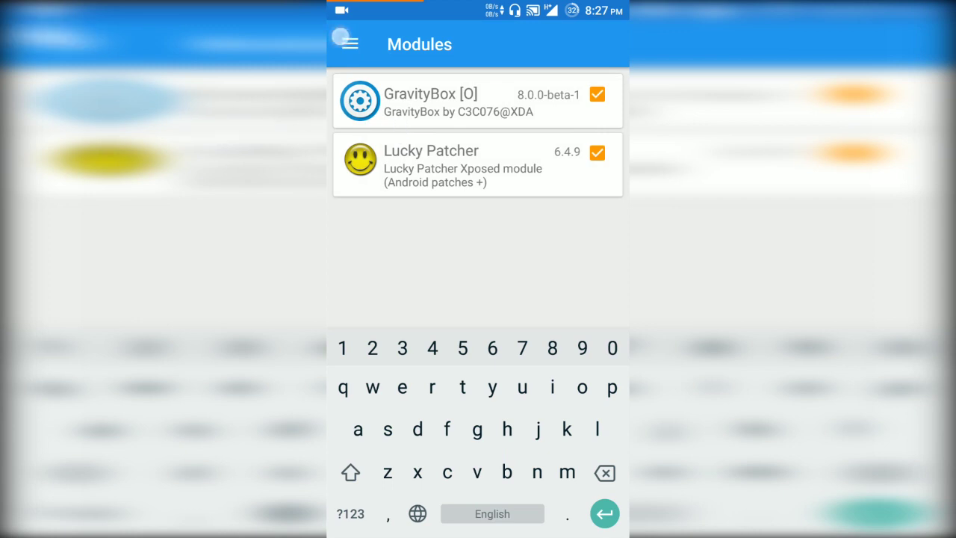
pyautogui.click(345, 41)
pyautogui.click(556, 217)
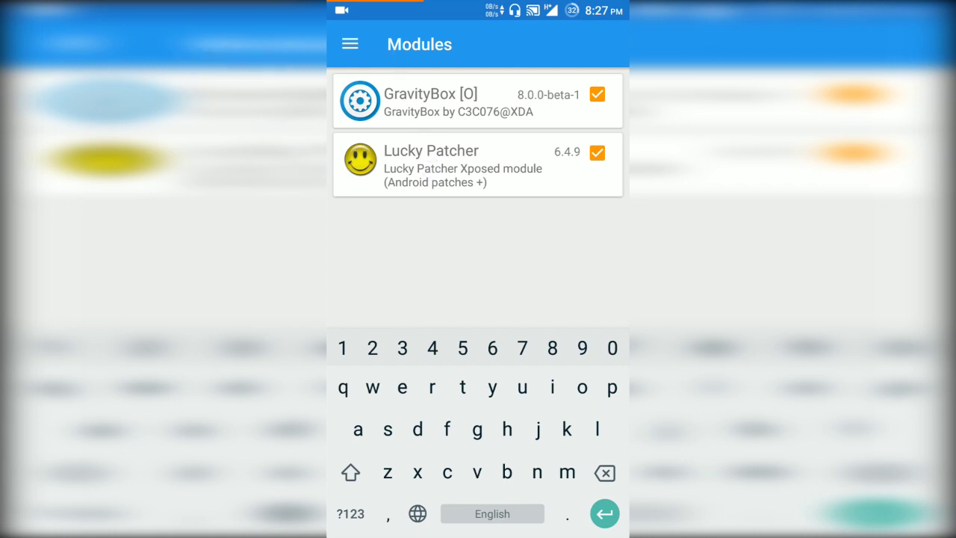
# - Launch GravityBox from the app drawer and go to Statusbar tweaks > Battery settings
pyautogui.press('Home')
pyautogui.moveTo(490, 323); pyautogui.dragTo(489, 135)
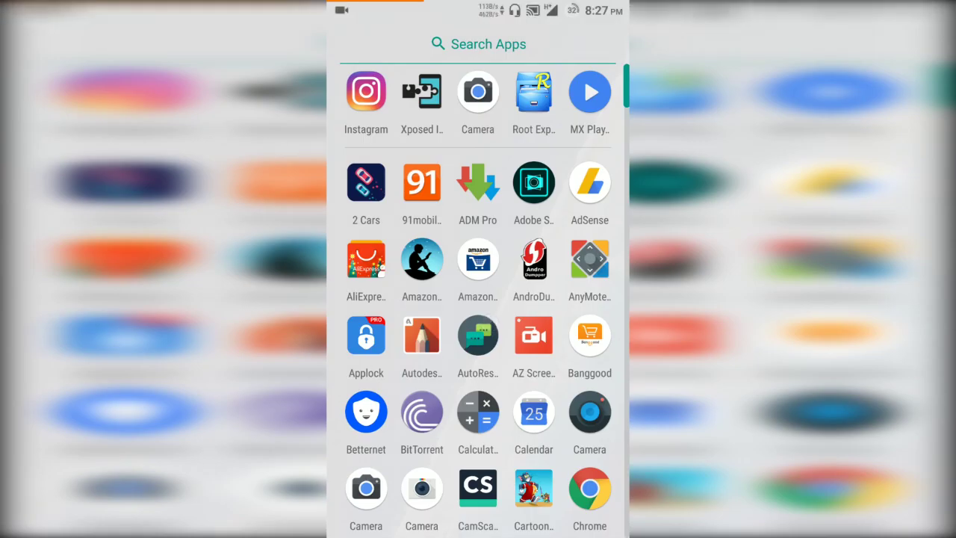
pyautogui.write('Gra')
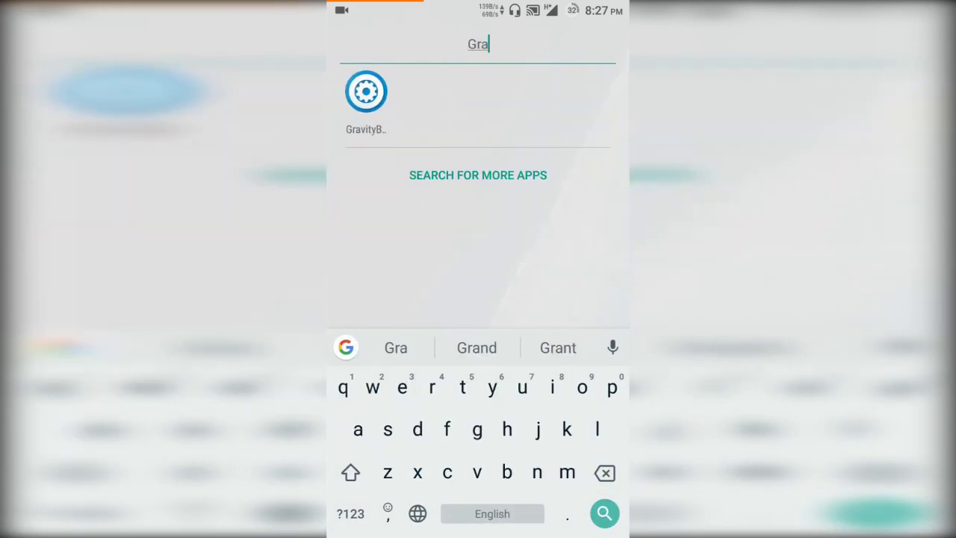
pyautogui.click(367, 92)
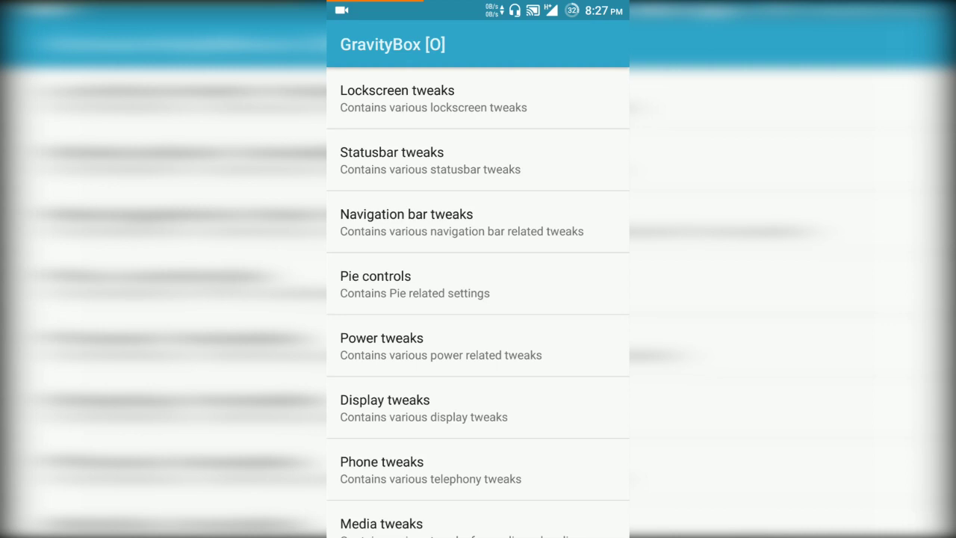
pyautogui.click(590, 154)
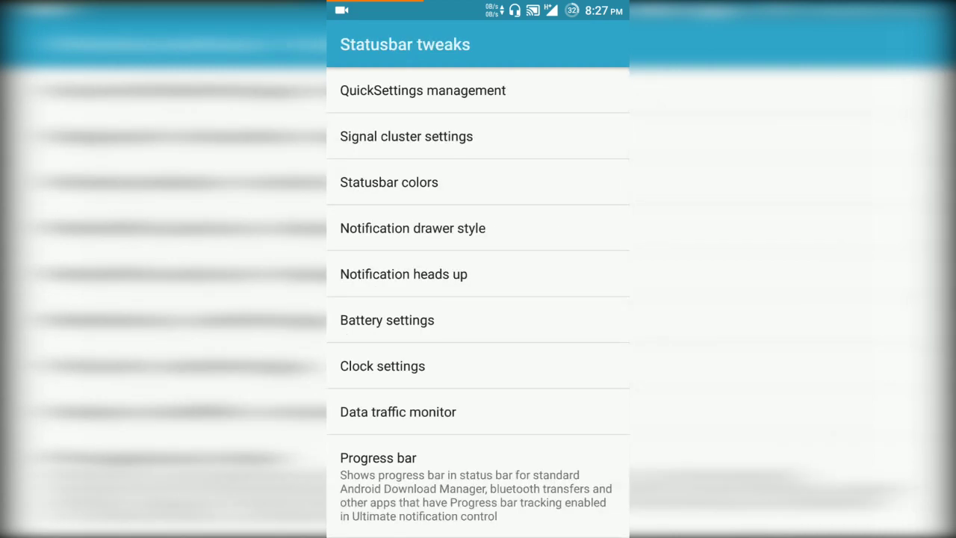
pyautogui.click(523, 320)
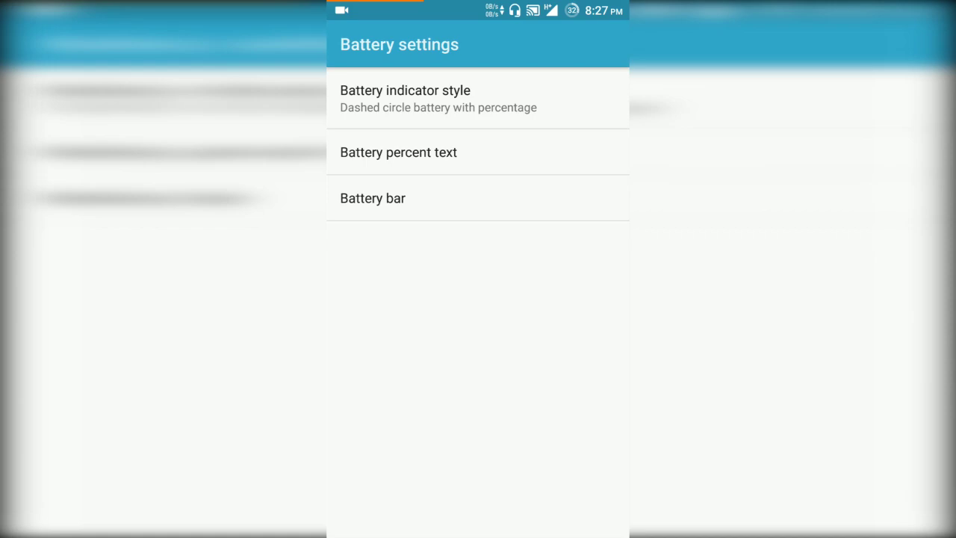
# - Try circle with percentage and stock battery styles, ending on dashed circle with percentage
pyautogui.click(545, 100)
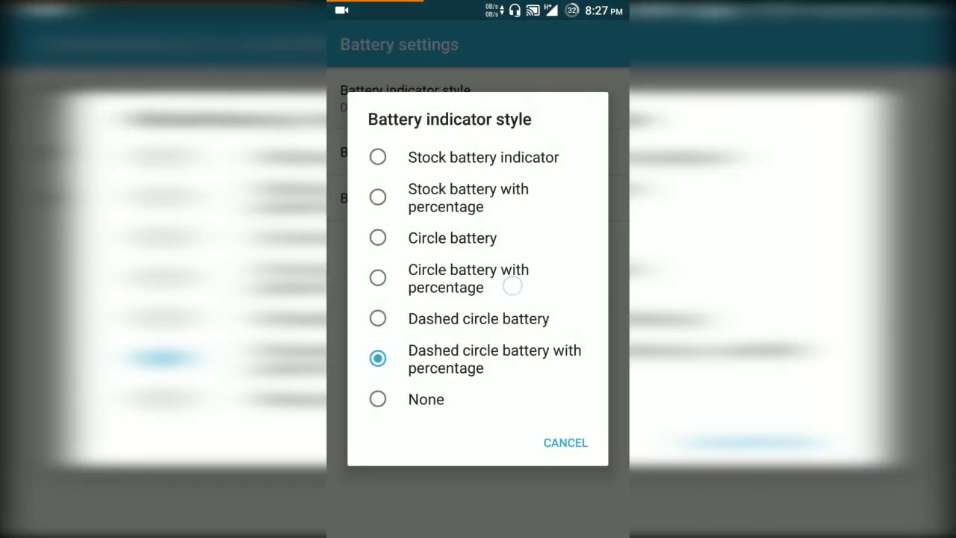
pyautogui.click(512, 286)
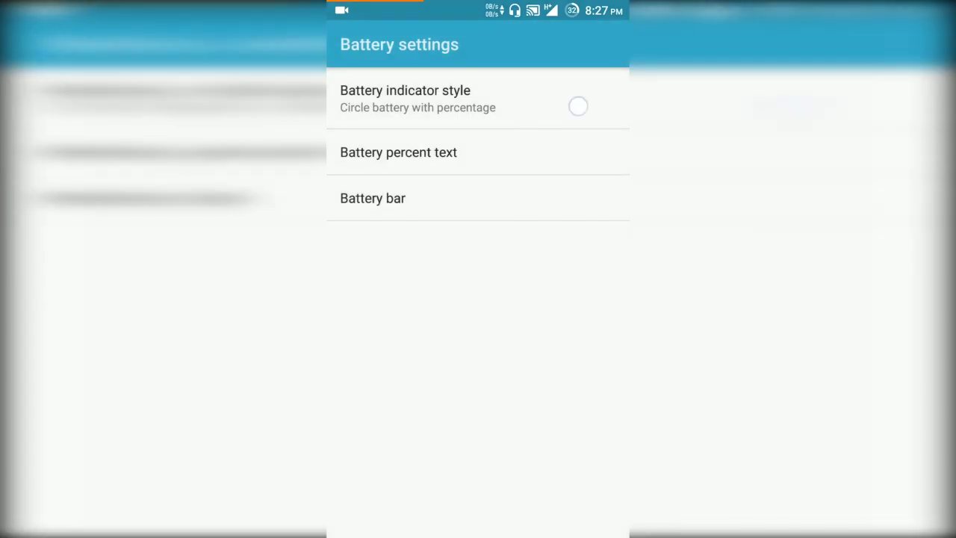
pyautogui.click(578, 106)
pyautogui.click(542, 158)
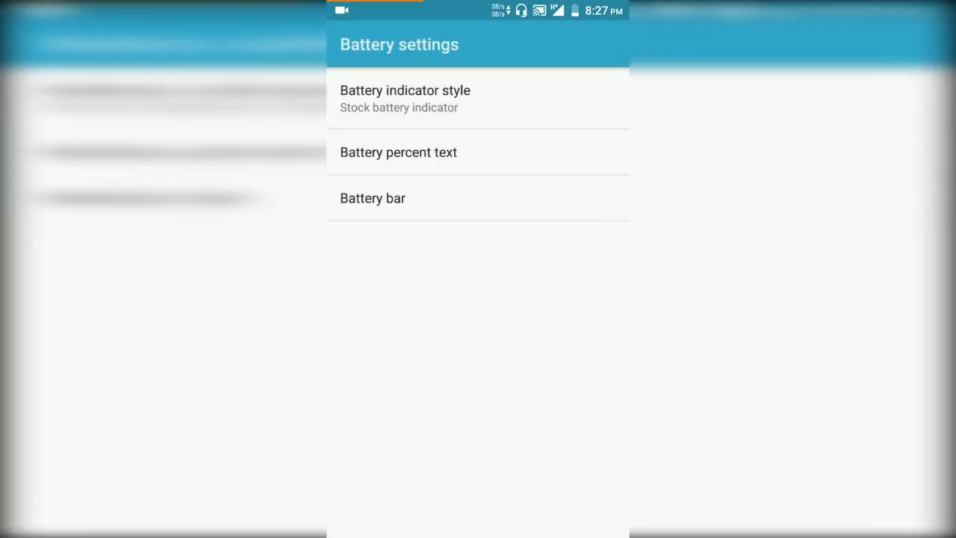
pyautogui.click(570, 95)
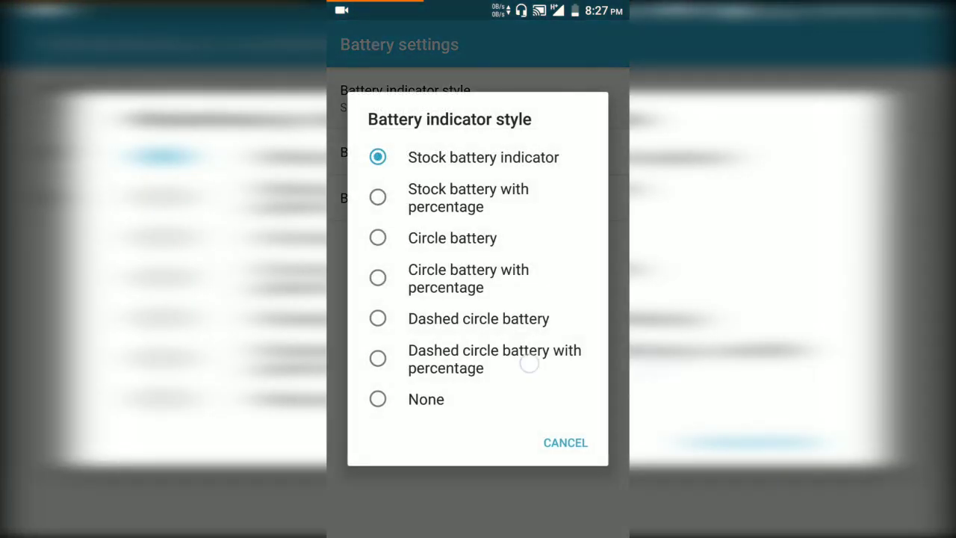
pyautogui.click(529, 364)
# - Toggle Show battery bar off and back on, then return to Battery settings
pyautogui.click(569, 188)
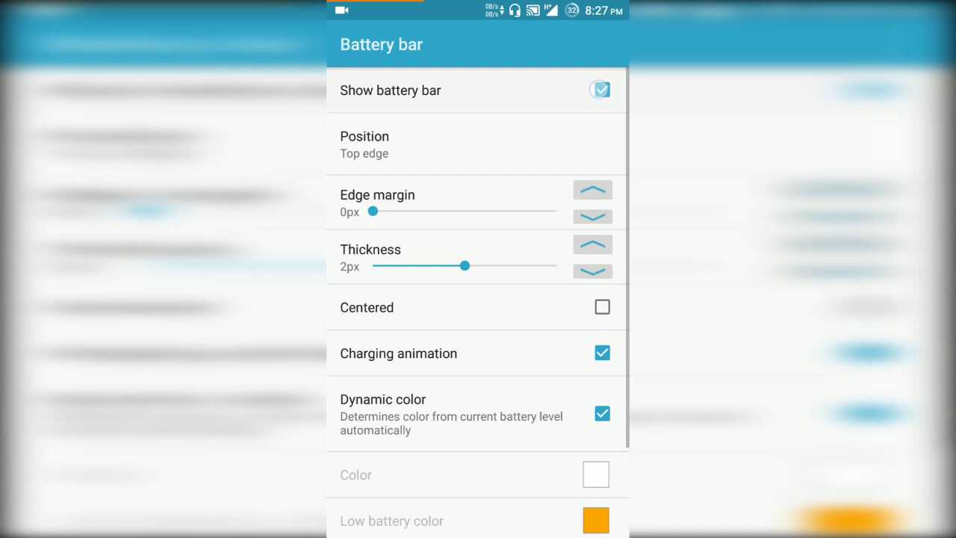
pyautogui.click(602, 89)
pyautogui.click(602, 90)
pyautogui.press('Escape')
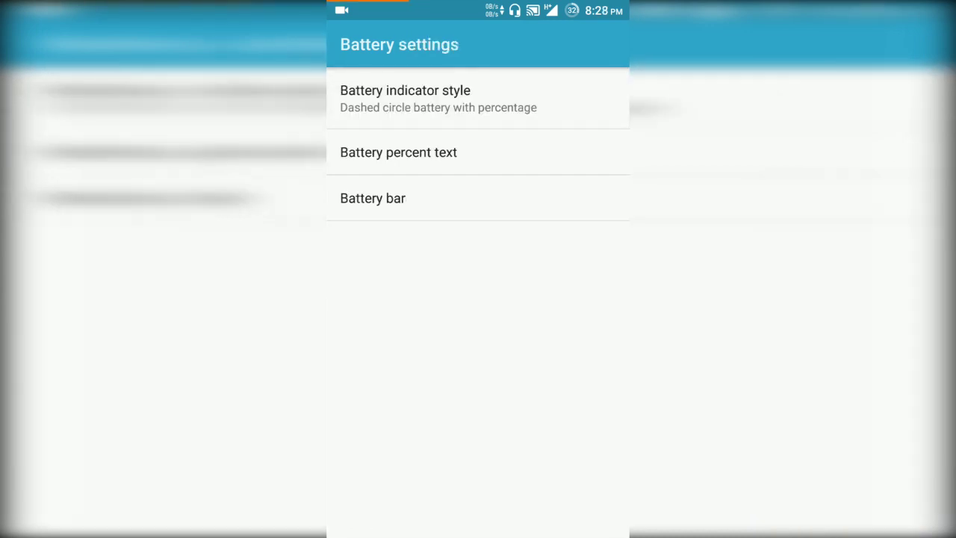
# - Set the Data traffic monitor style to Simple
pyautogui.press('Escape')
pyautogui.click(528, 426)
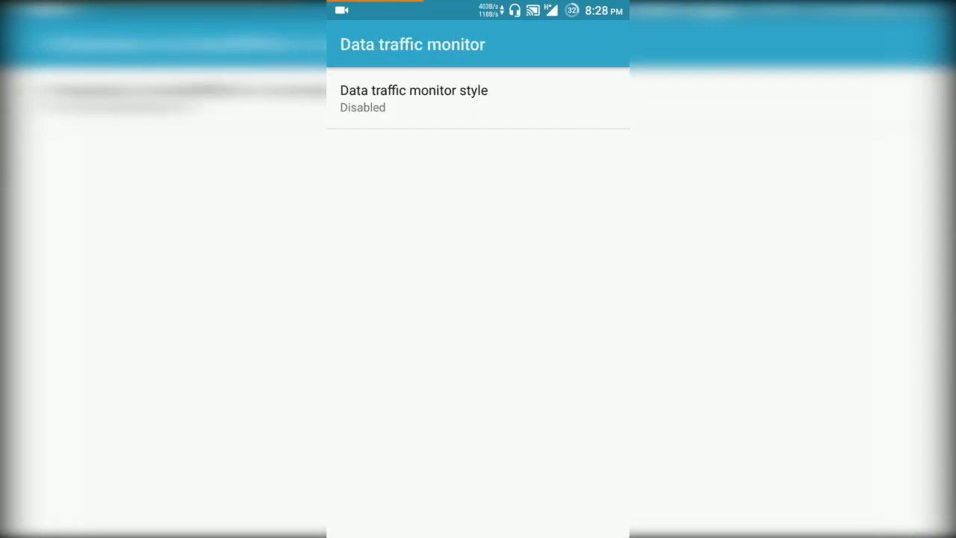
pyautogui.click(572, 89)
pyautogui.click(511, 285)
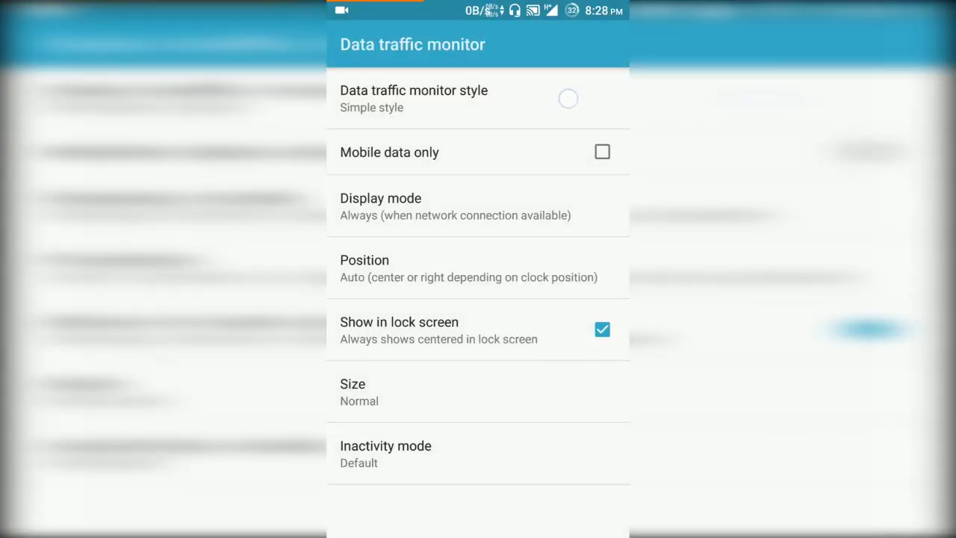
# - Dismiss the traffic style choices, scroll through the tweaks, and return to GravityBox's main menu
pyautogui.click(568, 98)
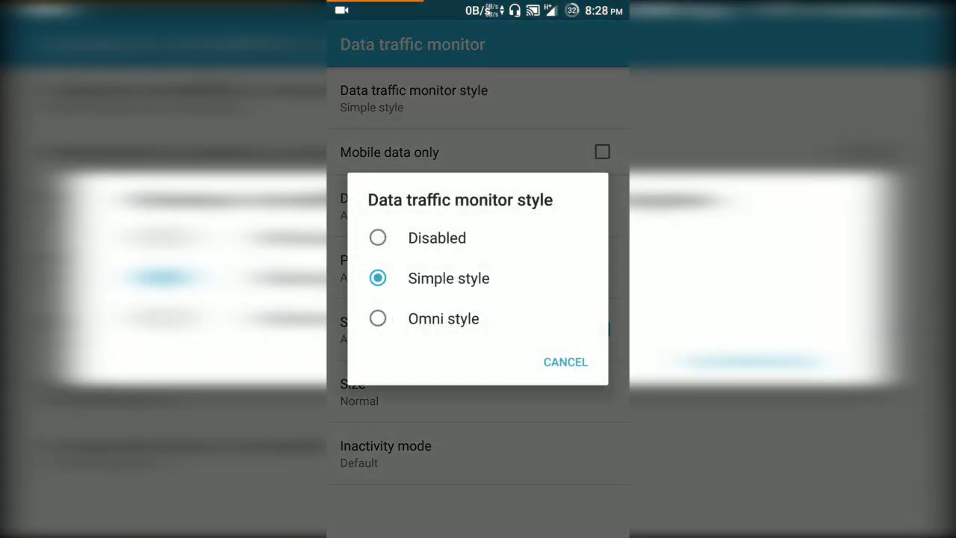
pyautogui.scroll(-5, 478, 299)
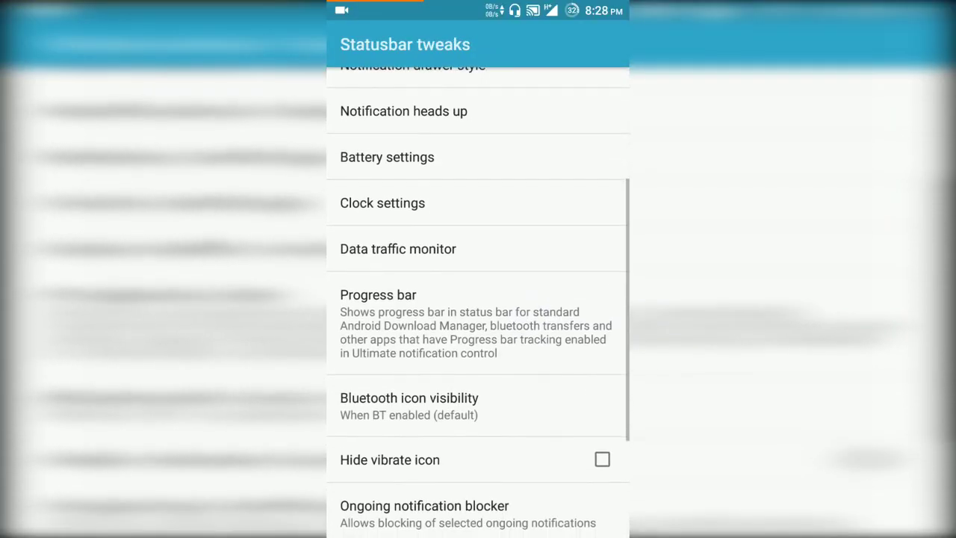
pyautogui.scroll(-3, 540, 372)
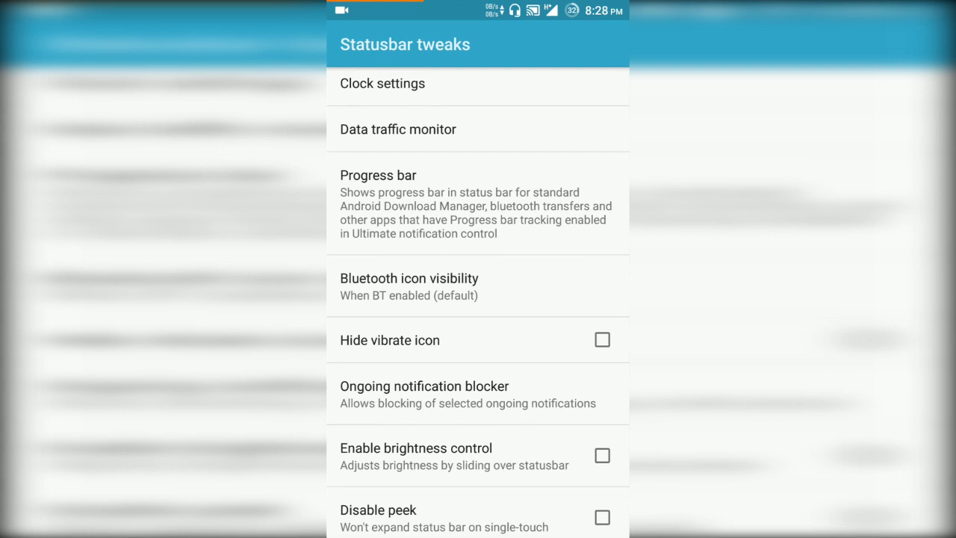
pyautogui.scroll(5, 551, 328)
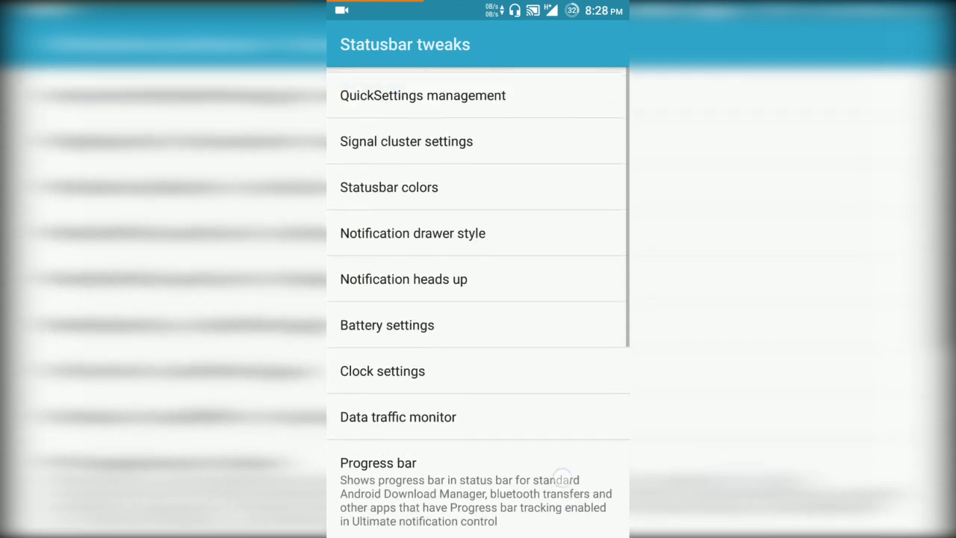
pyautogui.press('Escape')
# - Test the always-enabled pie controls by swiping in from the screen edge
pyautogui.click(549, 277)
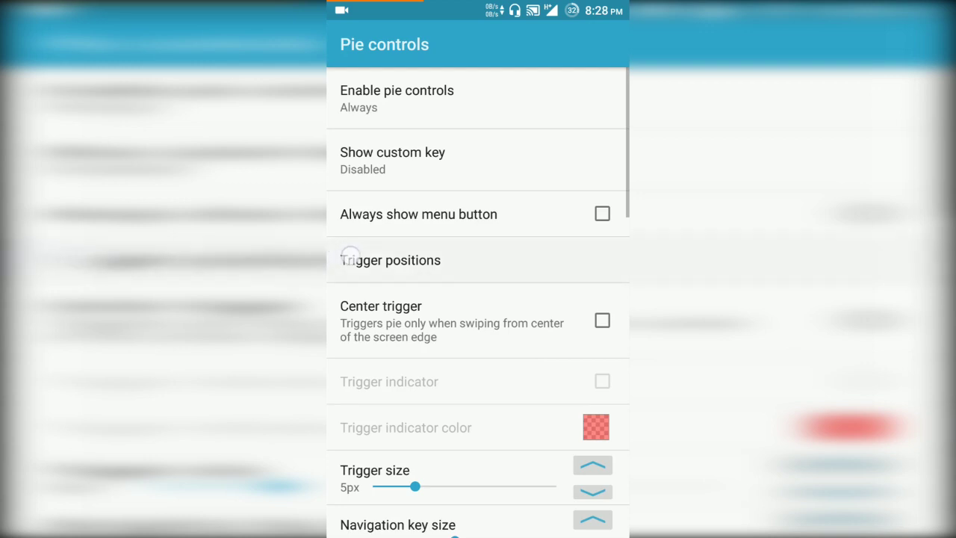
pyautogui.scroll(-5, 438, 256)
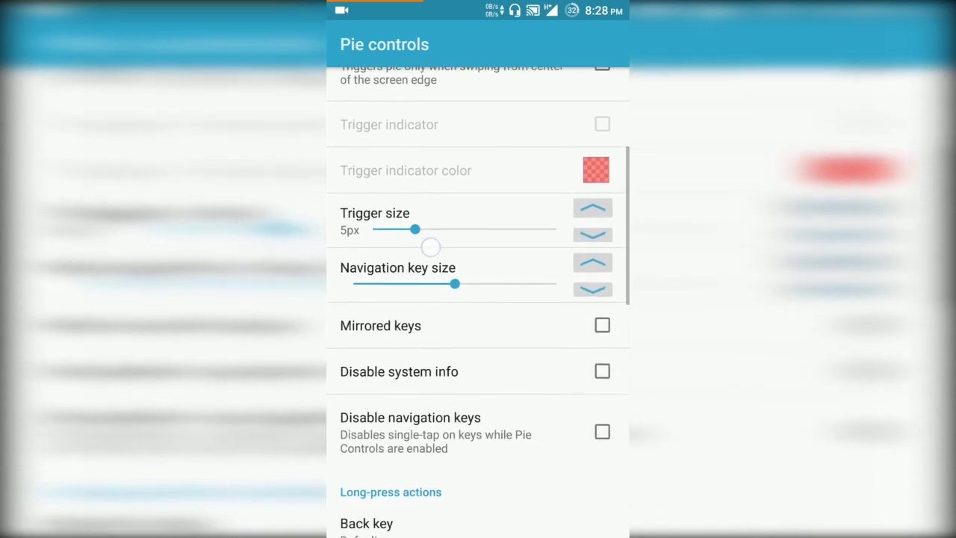
pyautogui.scroll(-1, 430, 246)
pyautogui.moveTo(401, 276); pyautogui.dragTo(491, 188)
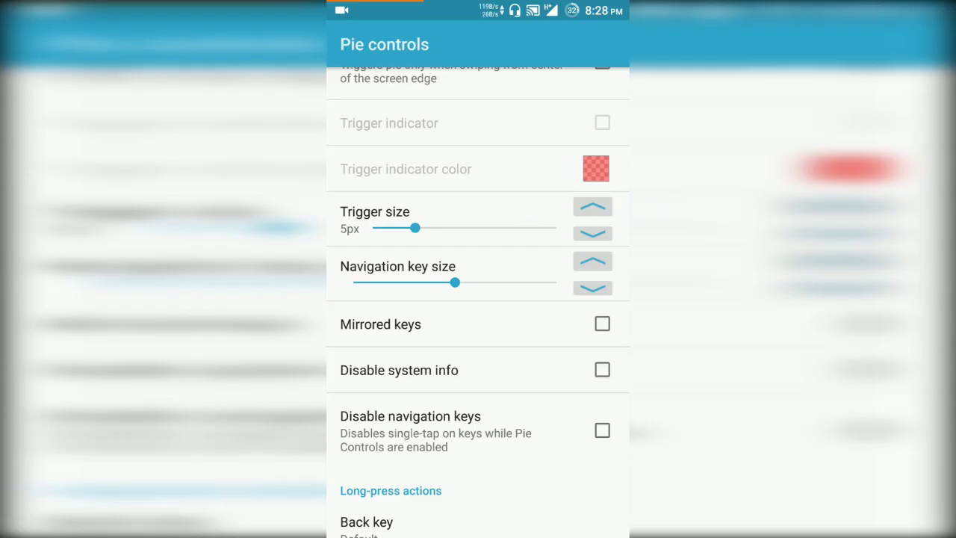
pyautogui.scroll(-10, 485, 314)
pyautogui.scroll(10, 485, 329)
pyautogui.scroll(5, 485, 344)
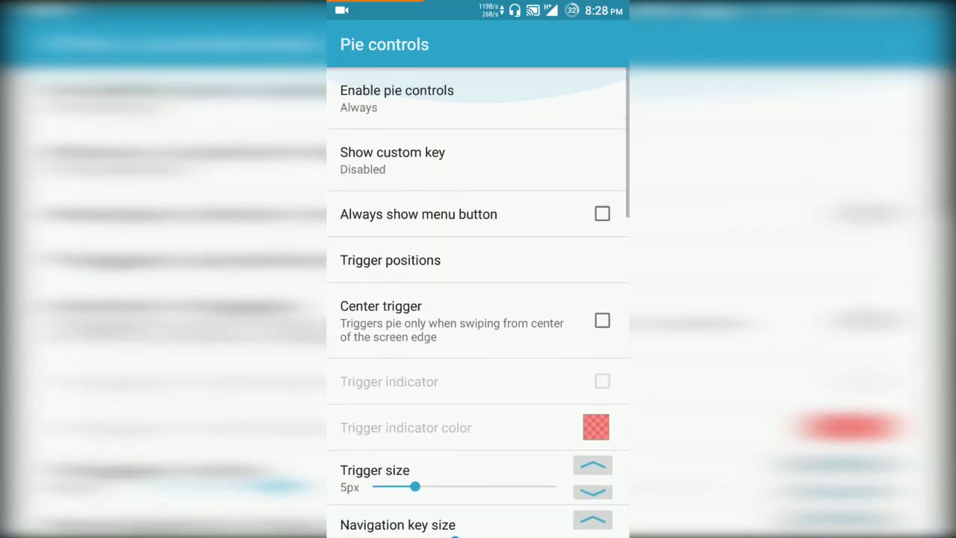
# - Open Display tweaks and pull down the quick settings shade
pyautogui.press('Escape')
pyautogui.click(530, 407)
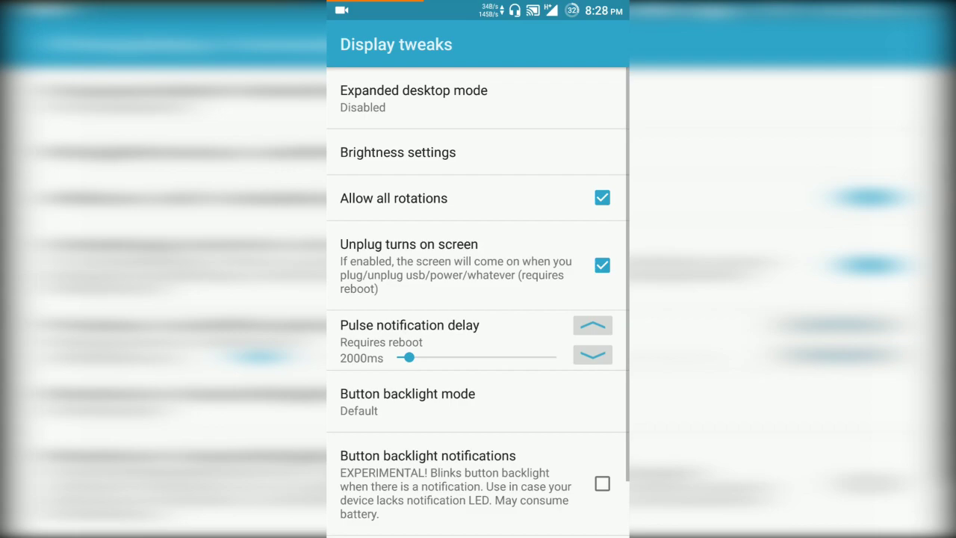
pyautogui.moveTo(478, 7); pyautogui.dragTo(493, 224)
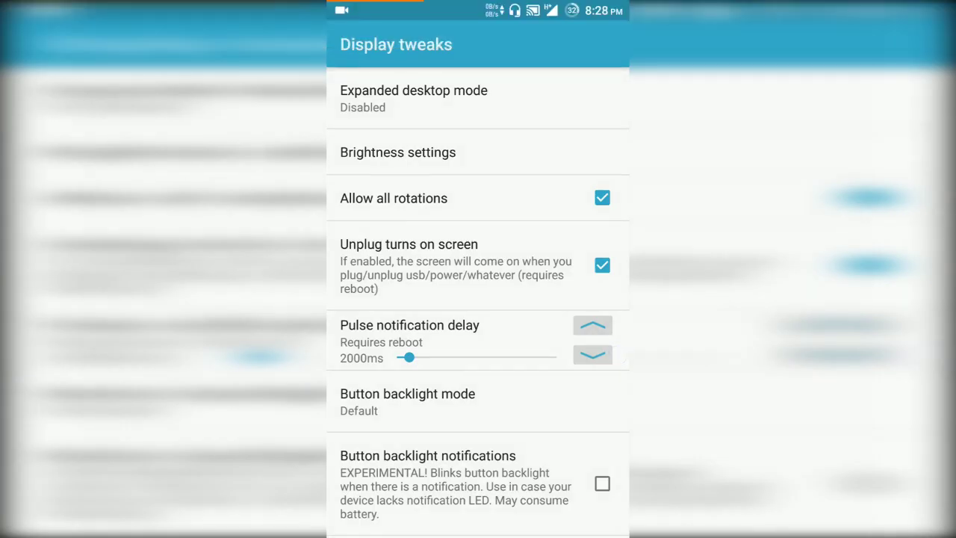
# - Enable Screen record in the power menu under Power tweaks
pyautogui.press('Escape')
pyautogui.moveTo(565, 280); pyautogui.dragTo(566, 246)
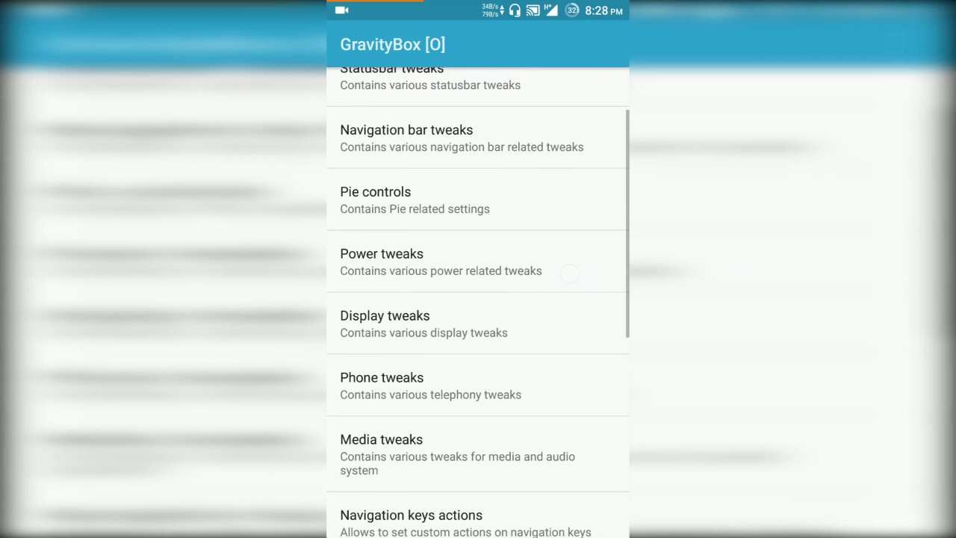
pyautogui.click(560, 265)
pyautogui.moveTo(538, 299); pyautogui.dragTo(566, 205)
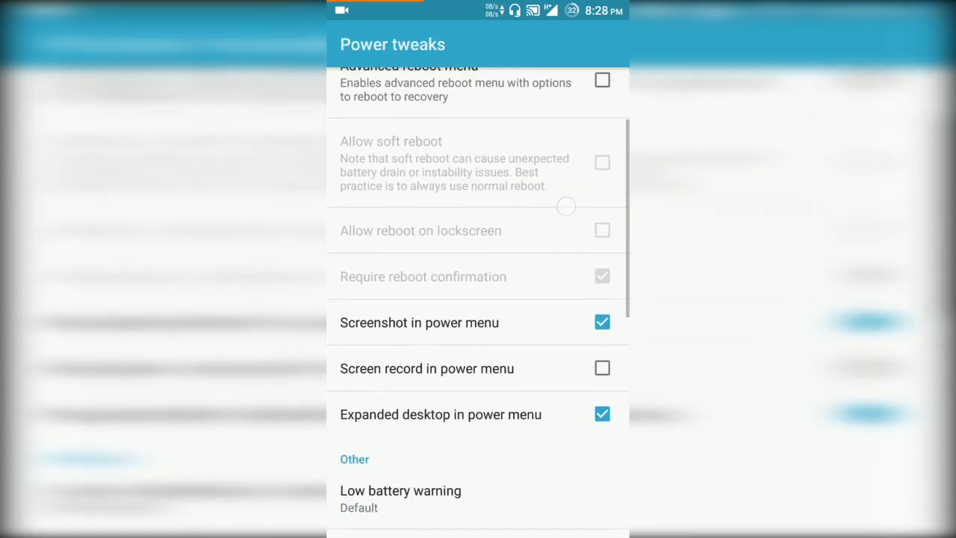
pyautogui.click(602, 373)
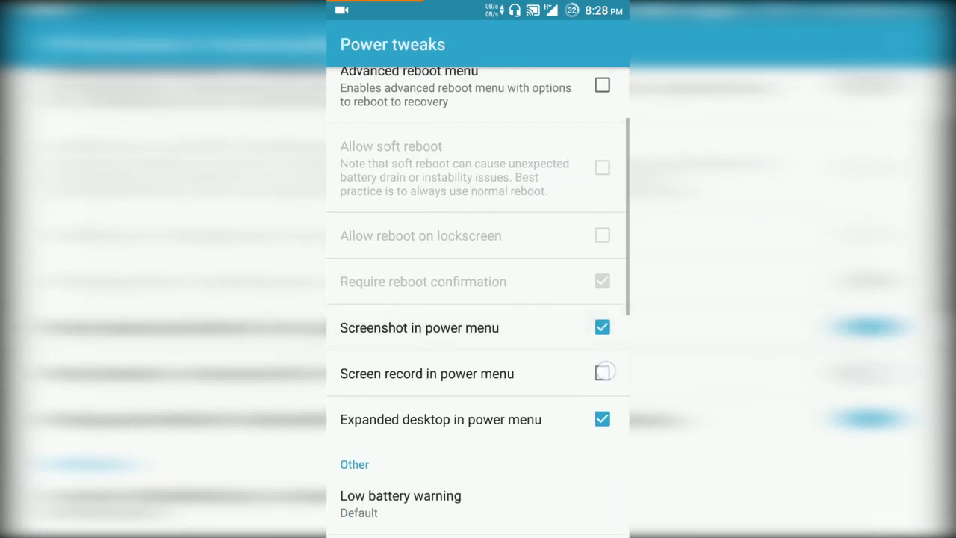
# - Take a screenshot from the power menu, then disable Screen record and return
pyautogui.press('XF86PowerOff')
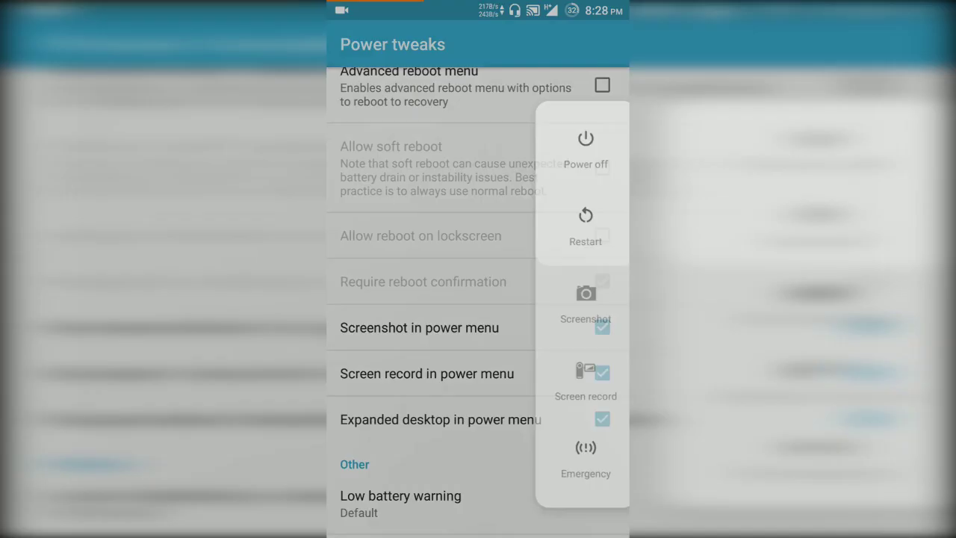
pyautogui.click(500, 431)
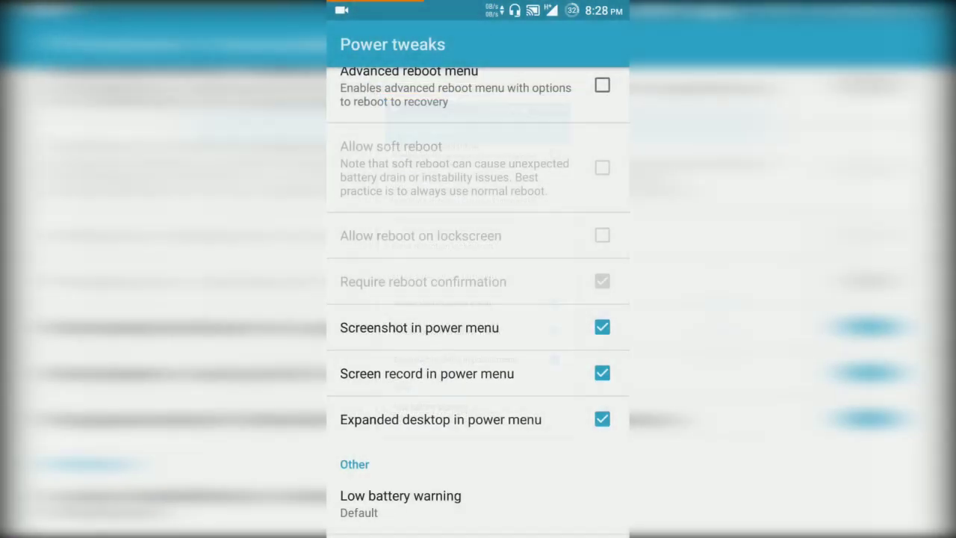
pyautogui.click(603, 372)
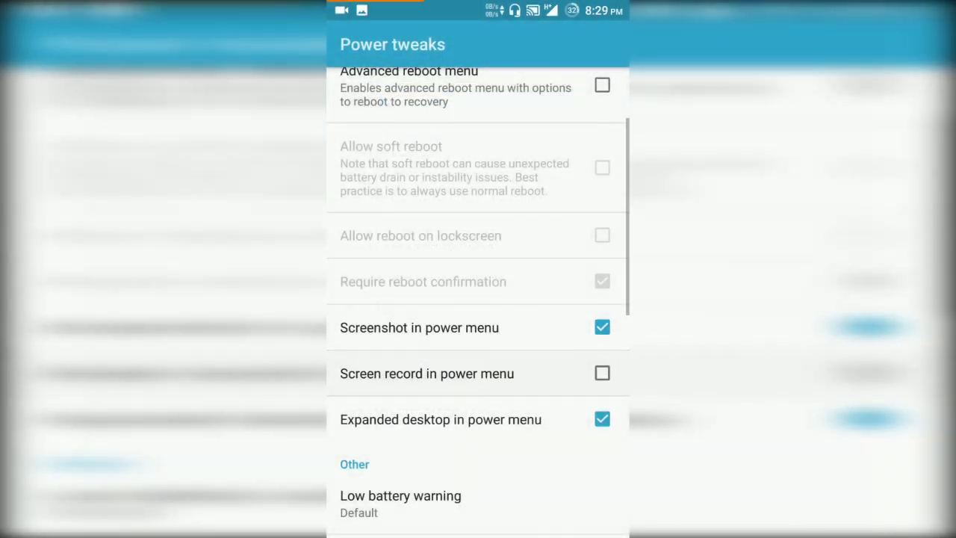
pyautogui.press('Escape')
pyautogui.scroll(-5, 479, 299)
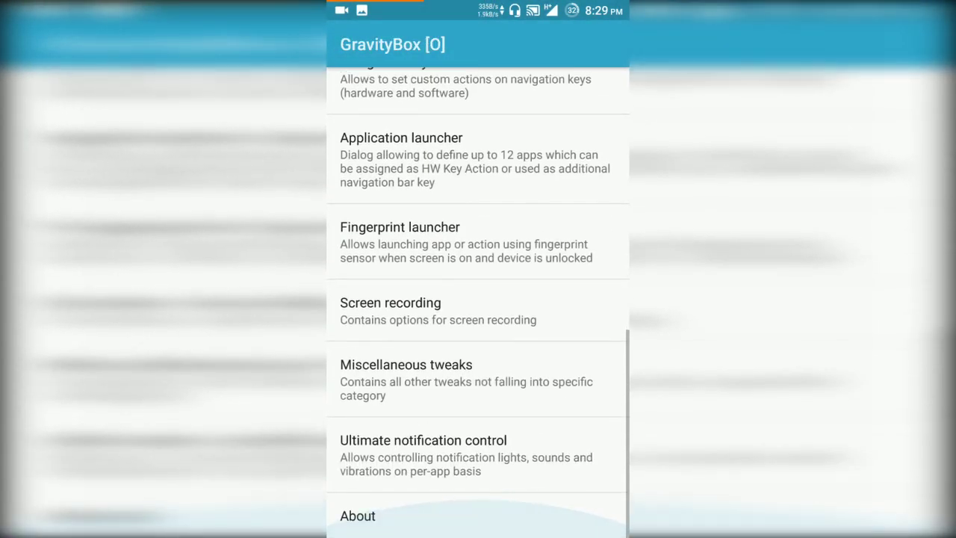
pyautogui.scroll(10, 508, 247)
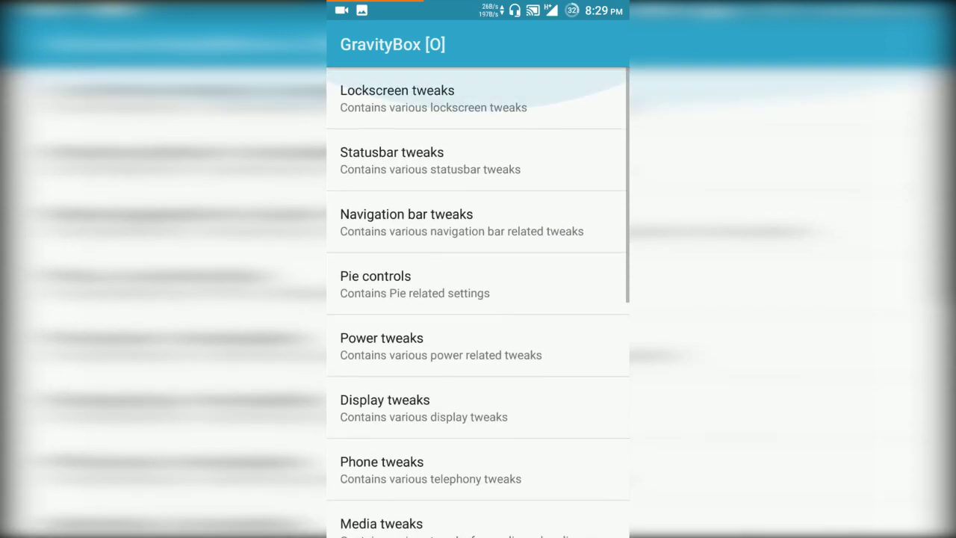